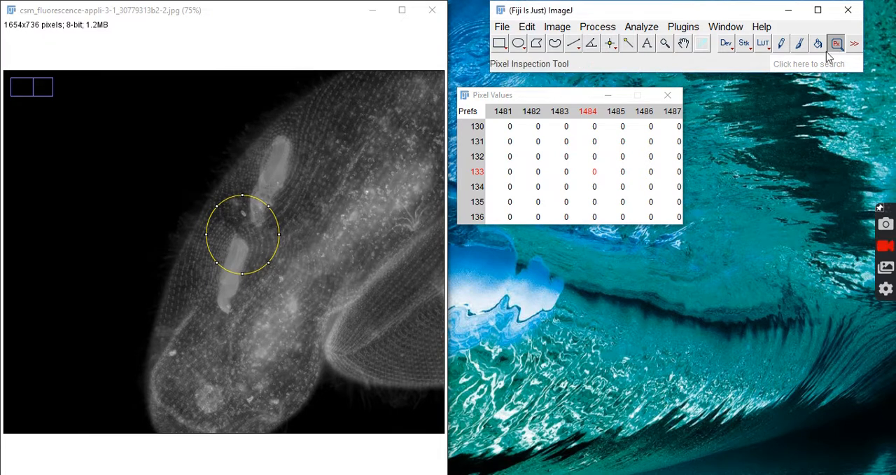
Step: Inspect the pixel values at the upper-right edge of the circular selection and in the dark background of the grayscale image
left_click(267, 215)
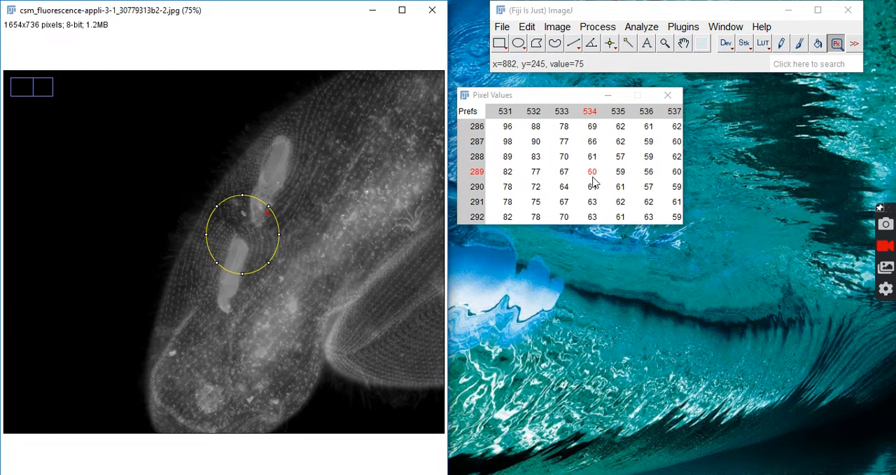
left_click(113, 168)
left_click(265, 216)
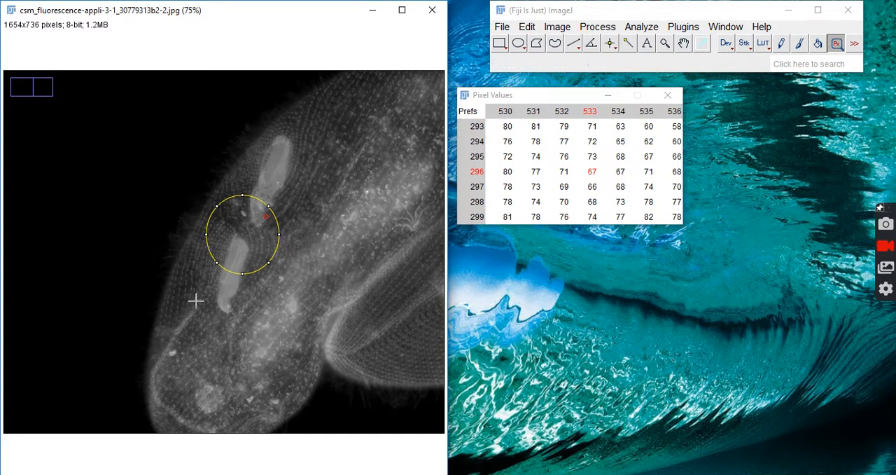
Step: Preview a Gaussian Blur with a sigma of 60 inside the circular selection, and cancel it without applying
left_click(593, 27)
mouse_move(641, 220)
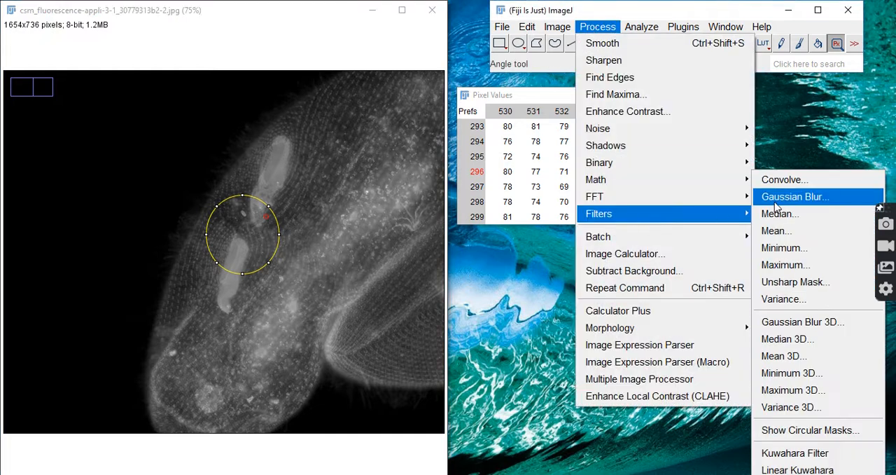
left_click(777, 201)
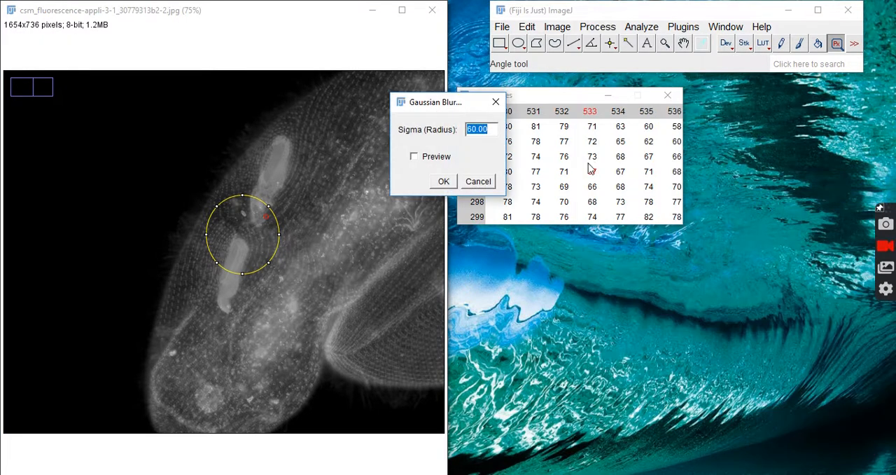
left_click(414, 157)
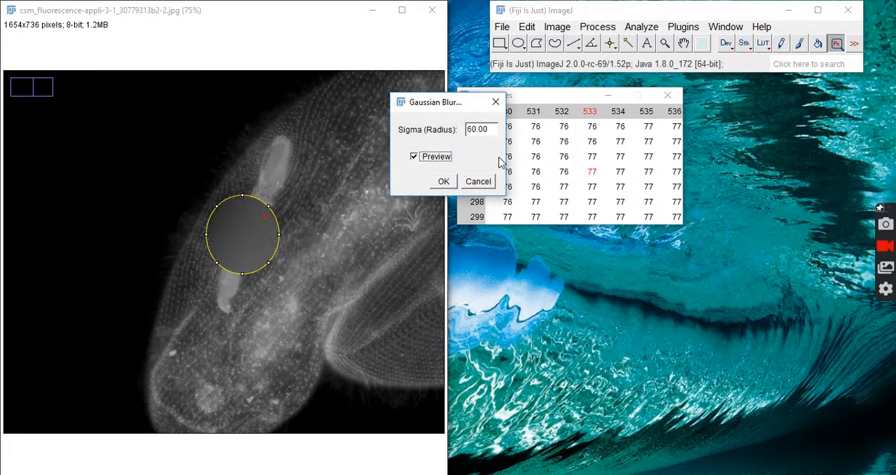
left_click(413, 157)
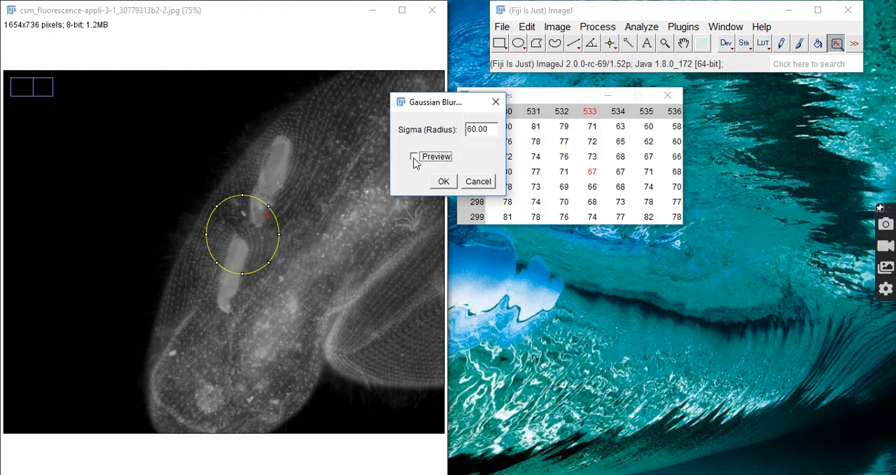
left_click(479, 184)
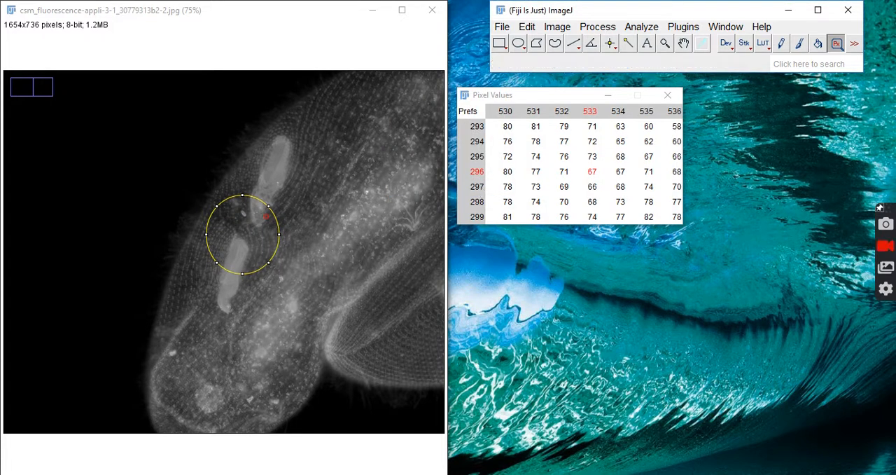
Step: Inspect pixel values beside the upper bright structure in the grayscale image, minimize it, and inspect RGB pixel values in the color original
left_click(296, 172)
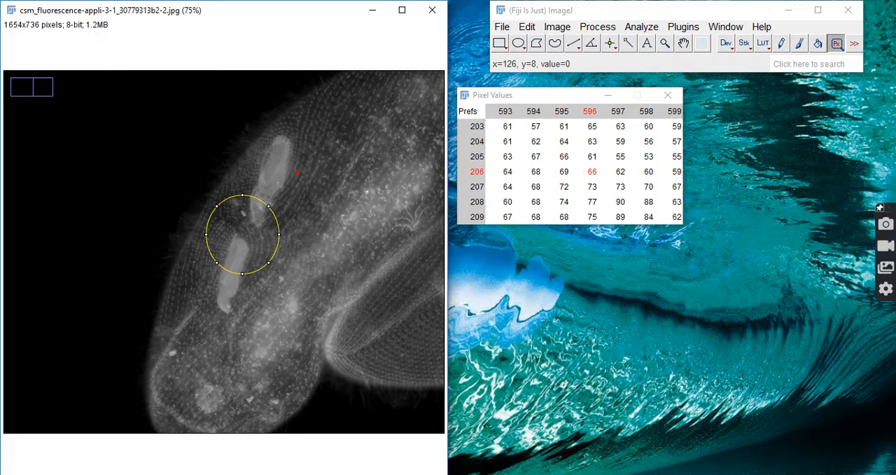
left_click(372, 11)
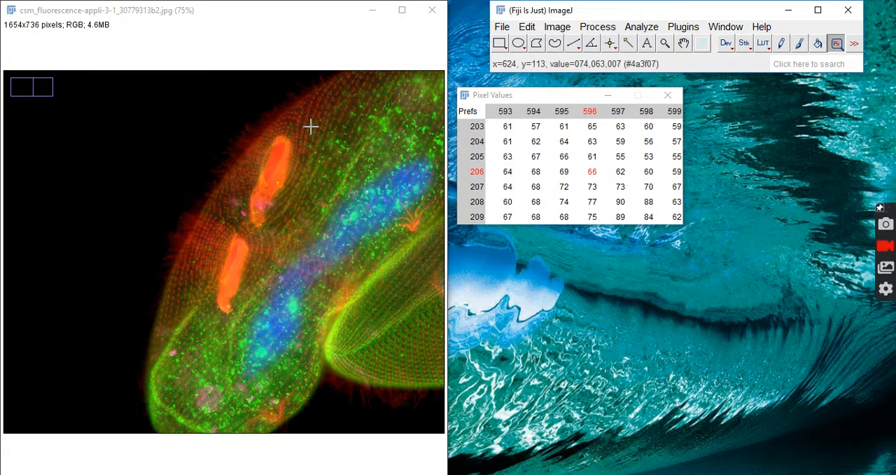
left_click(288, 214)
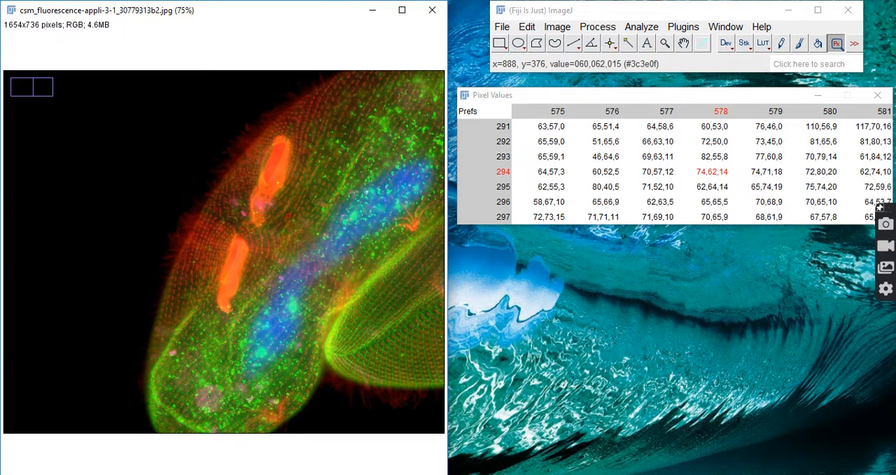
Step: View the 300x133 and 3000x1335 versions of the fluorescence image, and return to the 1654x736 color image
mouse_move(522, 474)
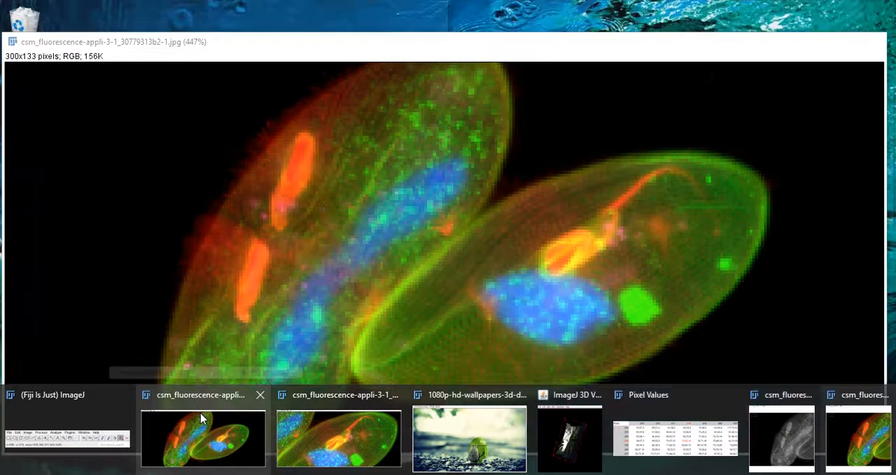
left_click(200, 412)
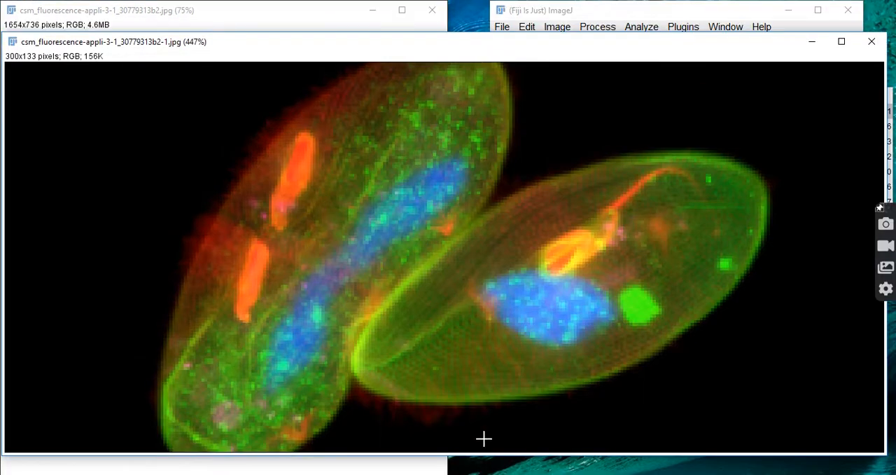
left_click(452, 474)
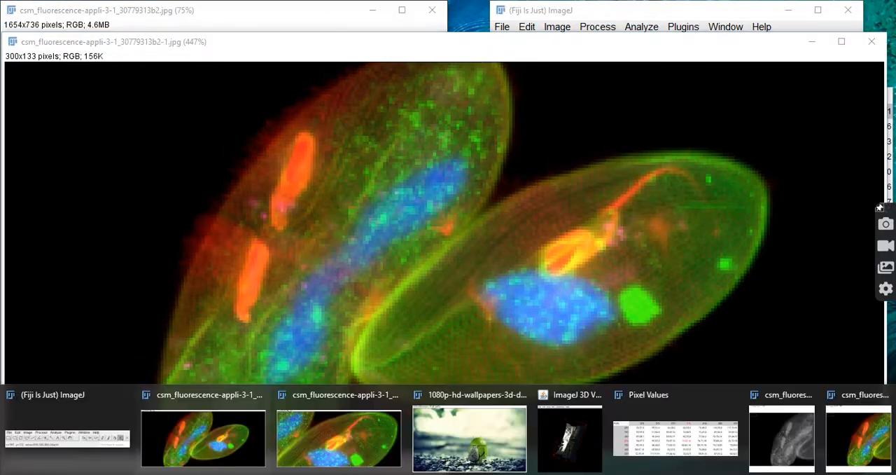
left_click(368, 418)
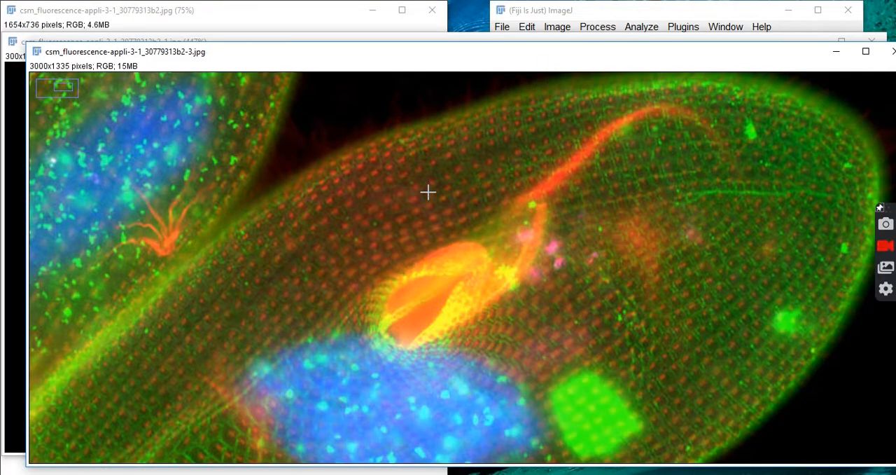
left_click(182, 20)
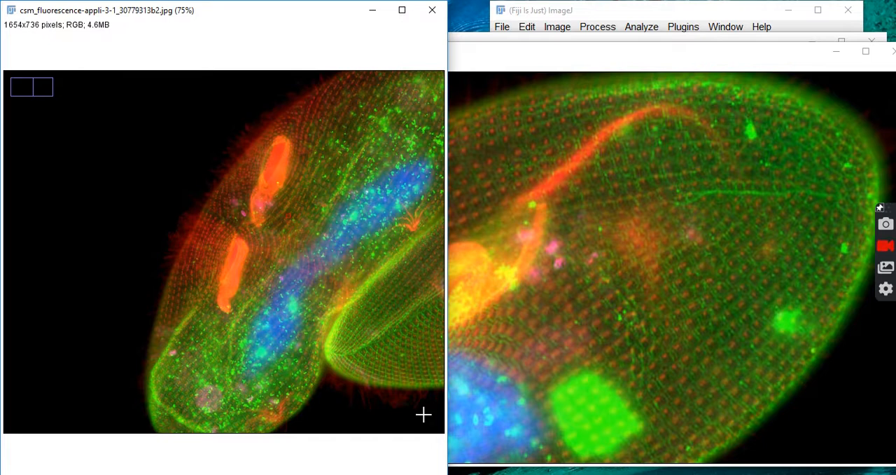
Step: Bring up the 8-bit grayscale image, the Android wallpaper image and its surface in the ImageJ 3D Viewer
mouse_move(515, 470)
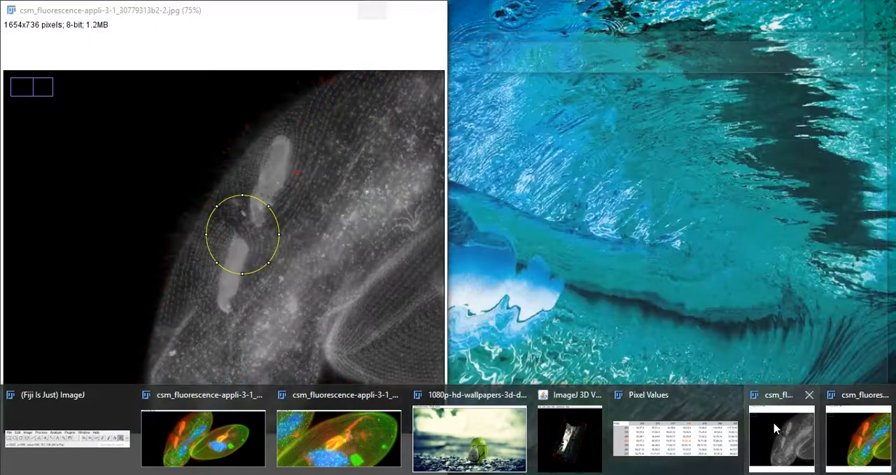
left_click(780, 435)
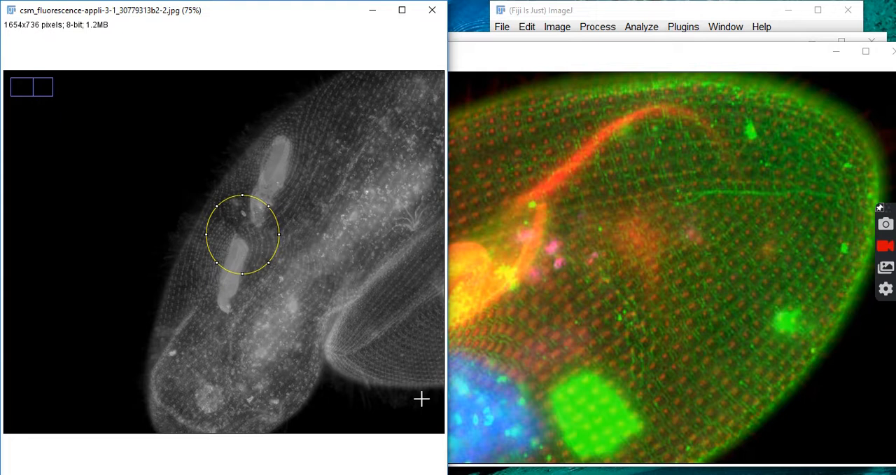
mouse_move(514, 470)
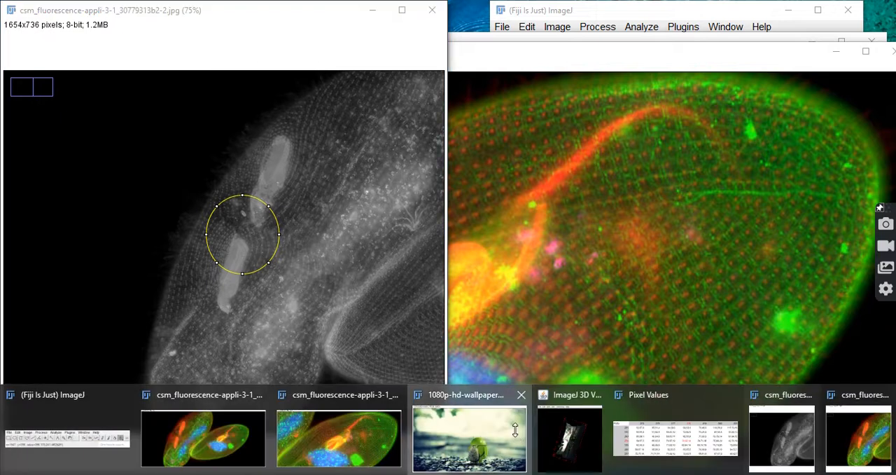
left_click(515, 430)
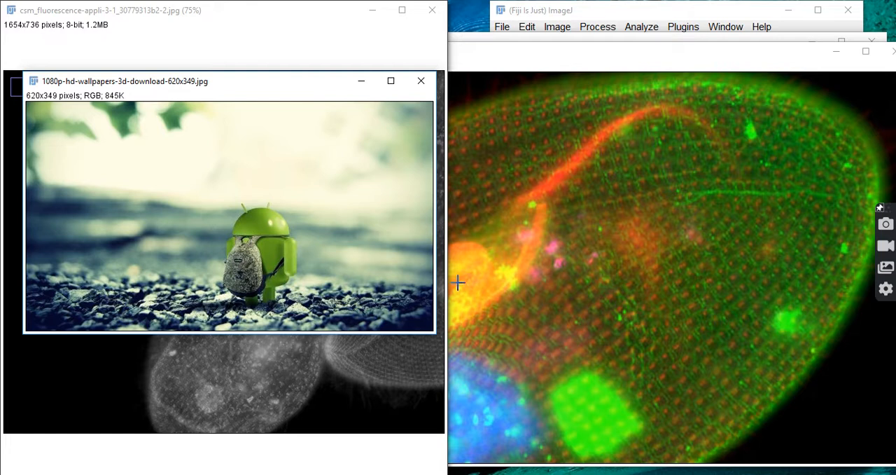
left_click(553, 474)
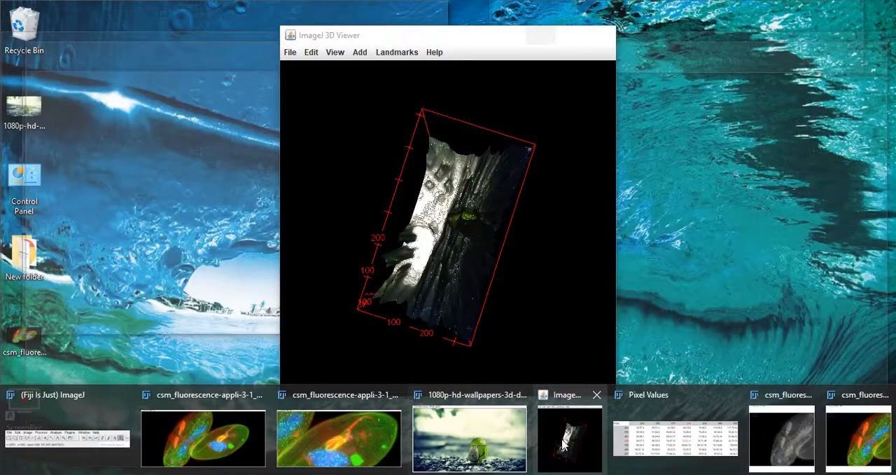
left_click(567, 441)
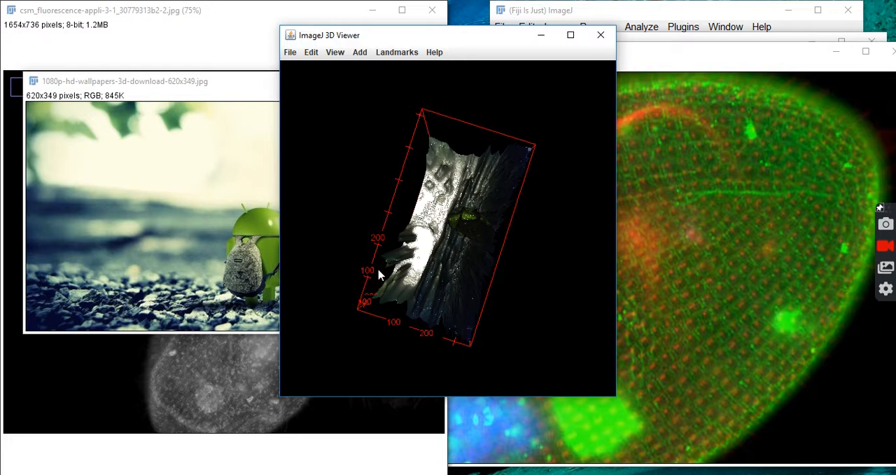
Step: Minimize the 3D Viewer, the wallpaper, the grayscale image and the enlarged fluorescence image, leaving the 1654x736 color image in front
left_click(541, 34)
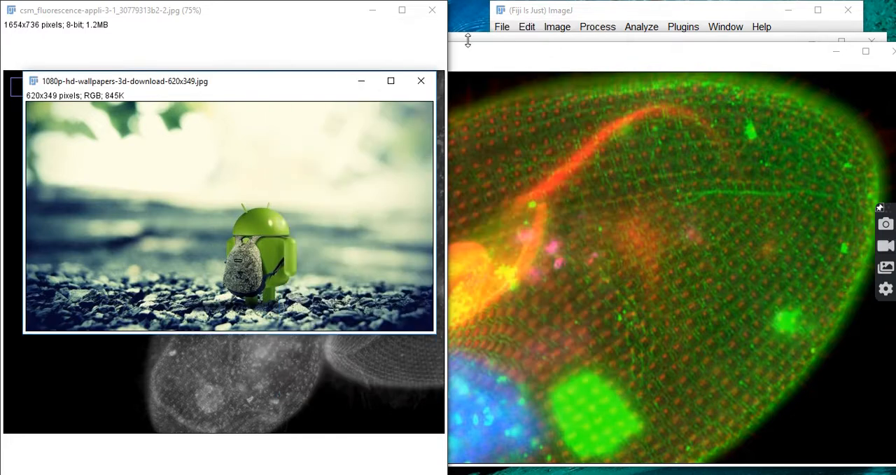
left_click(361, 81)
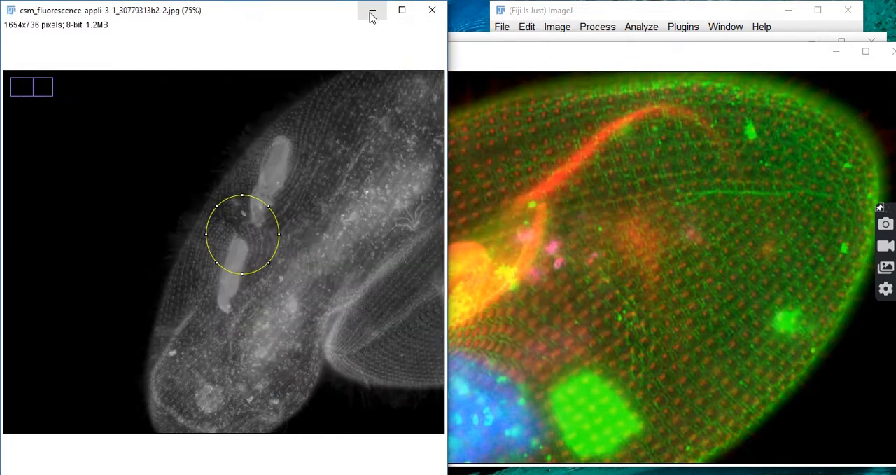
left_click(371, 16)
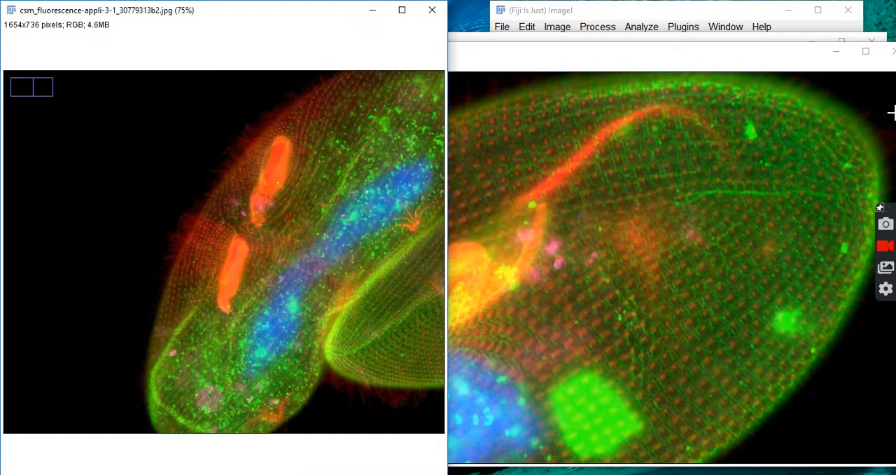
left_click(837, 52)
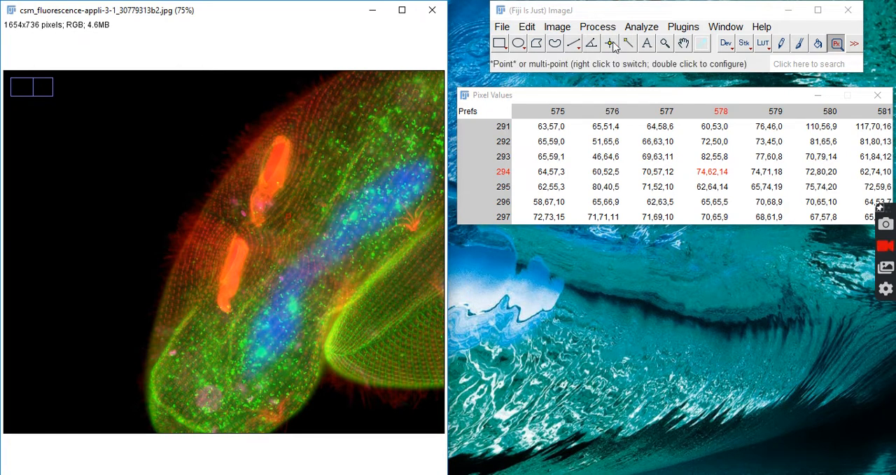
Step: Split the 1654x736 RGB fluorescence image into its color channels and minimize the blue and green channel windows
left_click(558, 28)
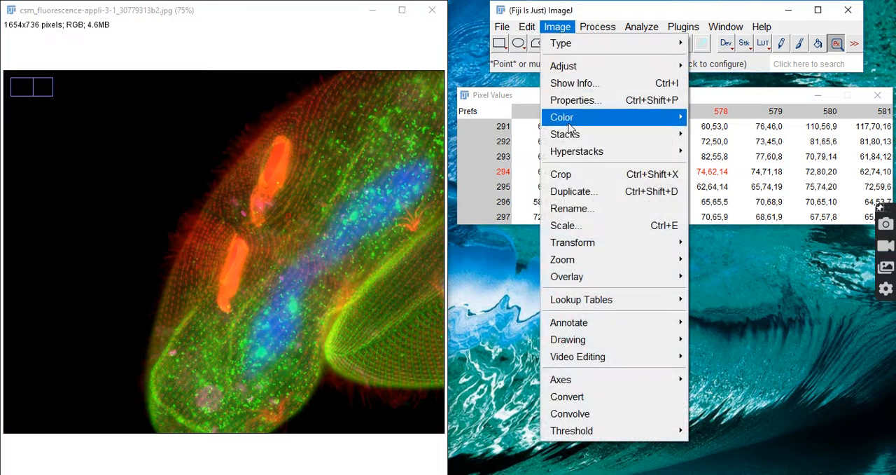
mouse_move(570, 128)
left_click(451, 120)
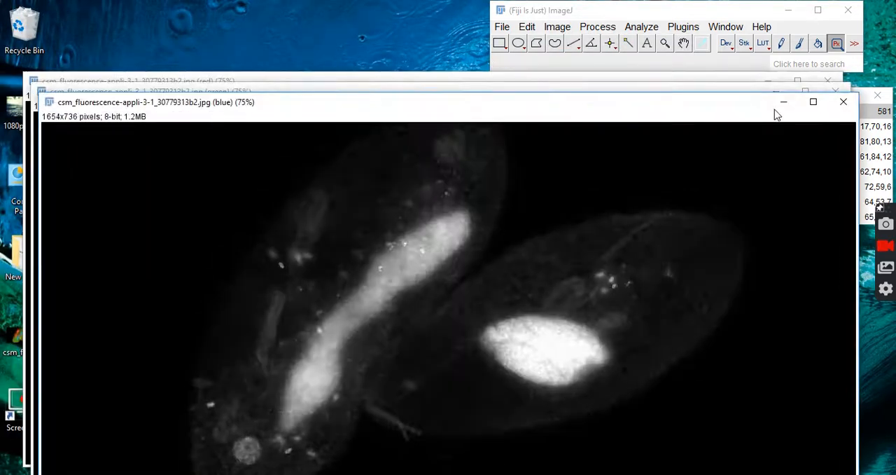
left_click(783, 102)
left_click(775, 92)
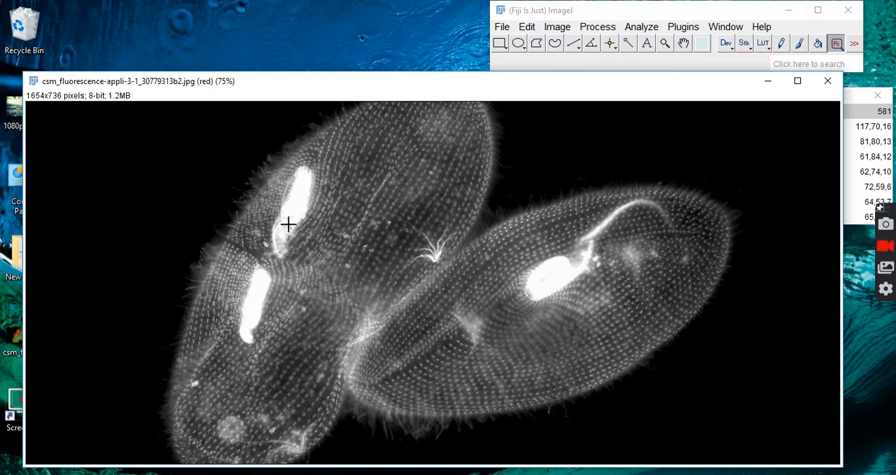
Step: Merge the red, green and blue channel images into one composite and move its window clear of the toolbar
left_click(558, 27)
mouse_move(574, 117)
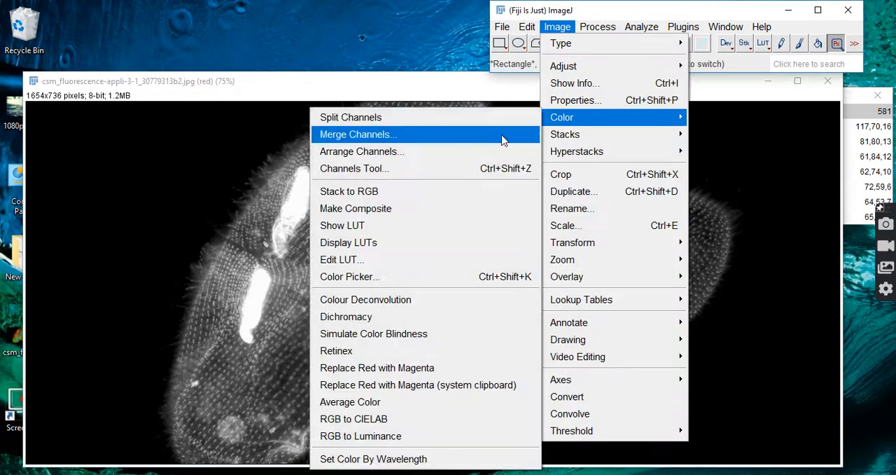
left_click(480, 143)
left_click(527, 286)
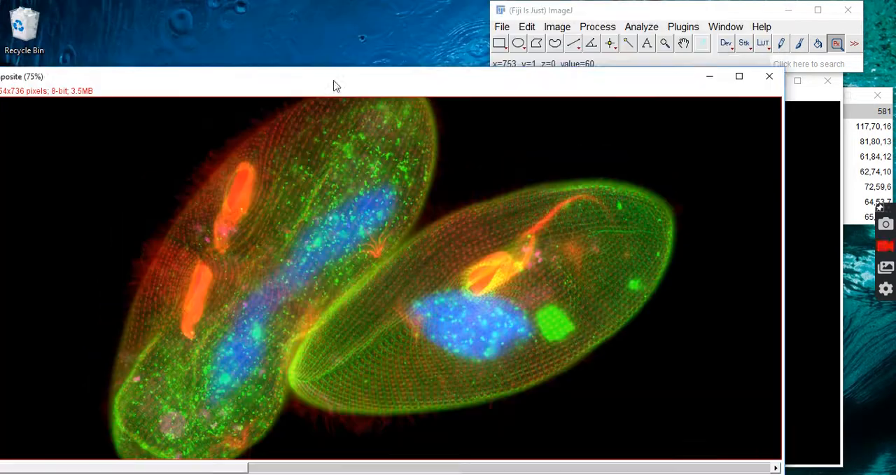
left_click_drag(334, 80, 376, 90)
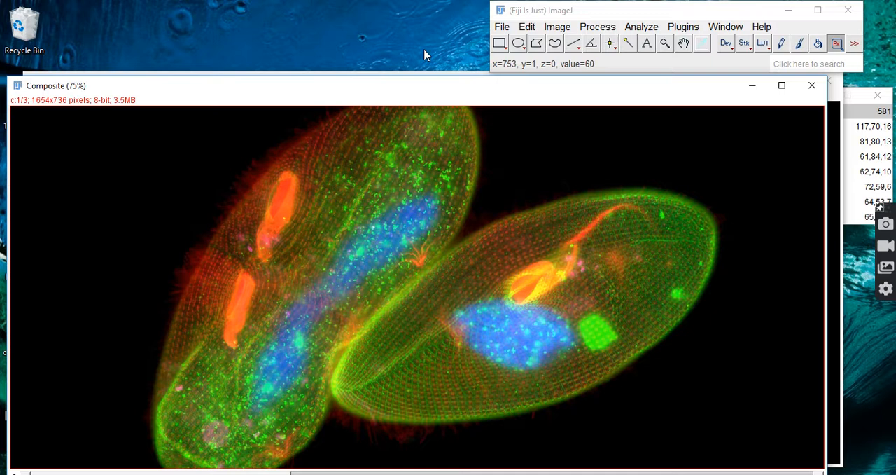
Step: Split the composite into its colored channels and minimize the C3 and C2 windows, keeping the red channel in front
left_click(558, 27)
mouse_move(592, 124)
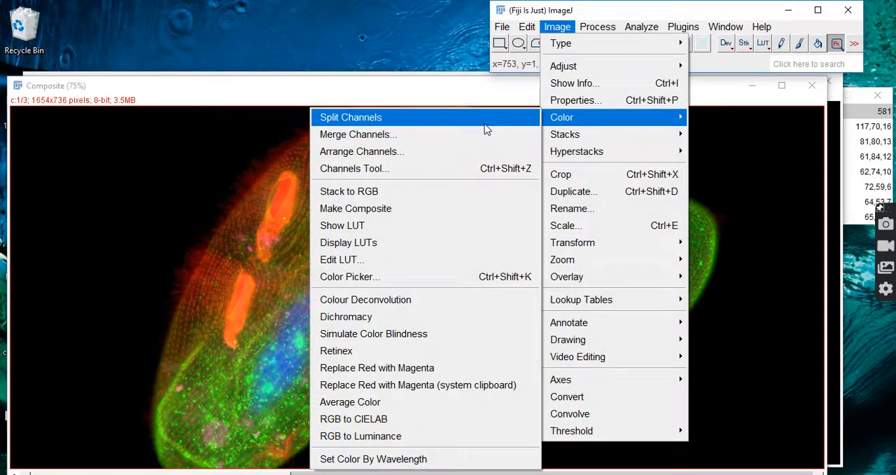
left_click(485, 123)
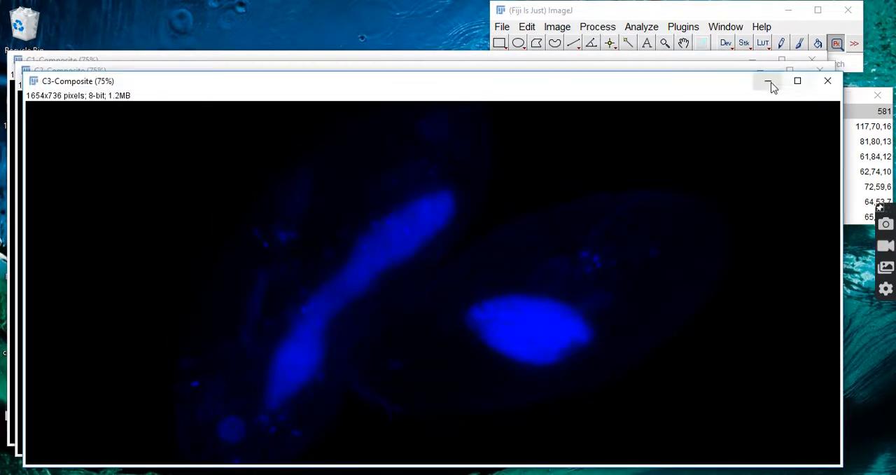
left_click(768, 82)
left_click(759, 71)
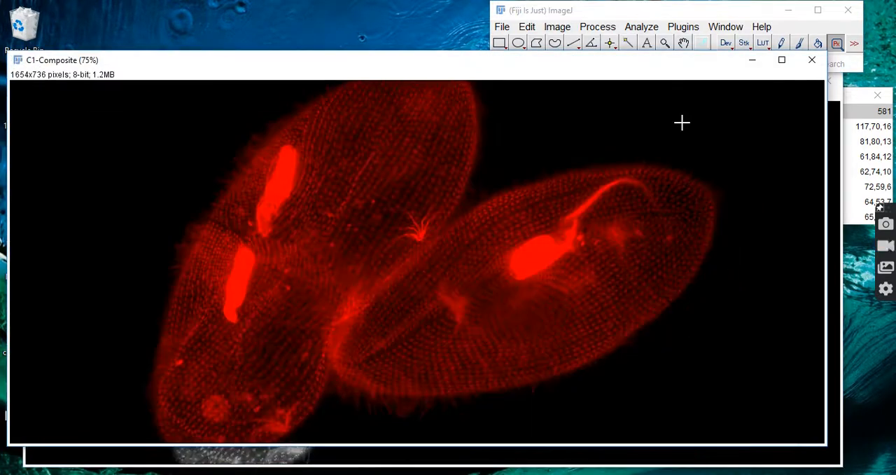
Step: Draw a straight line about 182 pixels long along the uppermost bright red rod in the C1-Composite image
left_click(680, 11)
left_click(642, 26)
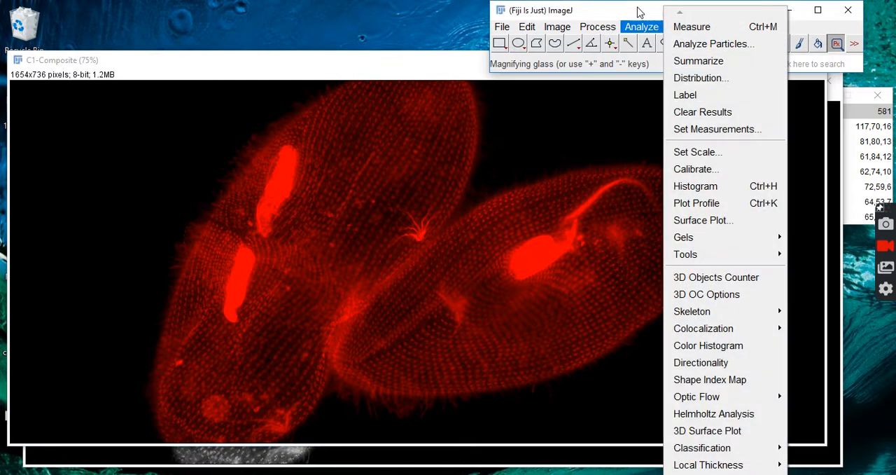
left_click(647, 28)
left_click(573, 44)
left_click_drag(266, 235, 288, 148)
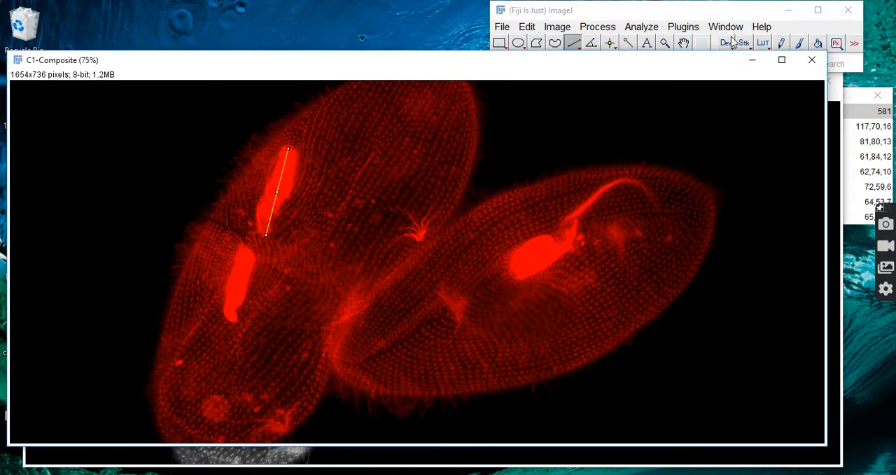
Step: Measure the line on the red rod, check its length in pixels, and discard the results without saving
left_click(651, 28)
left_click(678, 30)
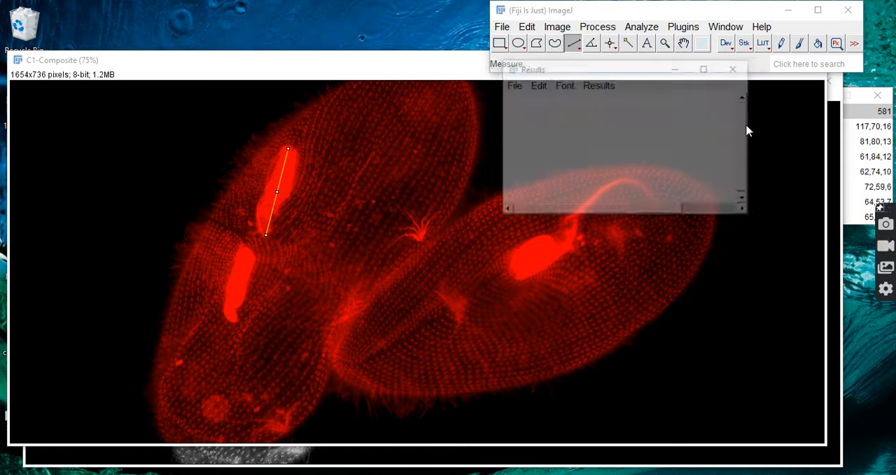
left_click(700, 210)
left_click_drag(657, 209, 725, 209)
left_click(707, 118)
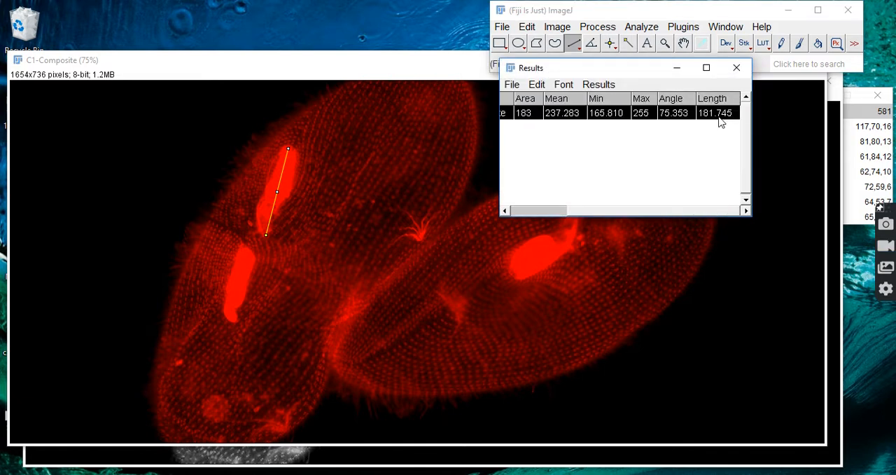
left_click(737, 67)
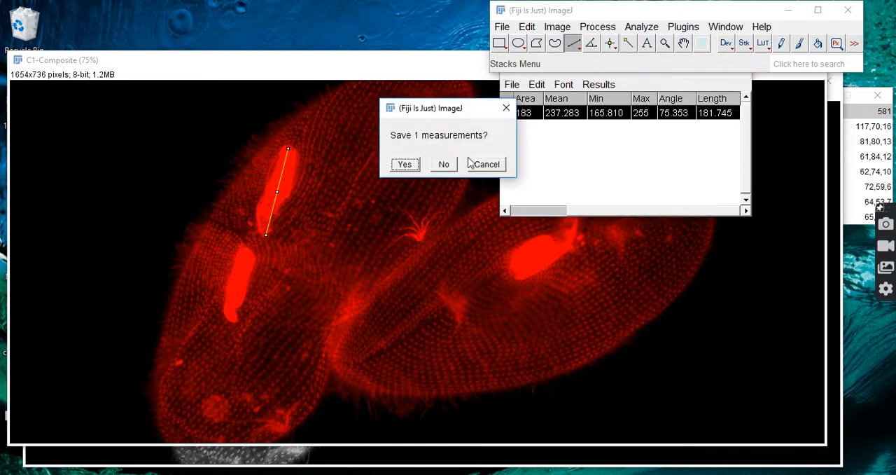
left_click(444, 165)
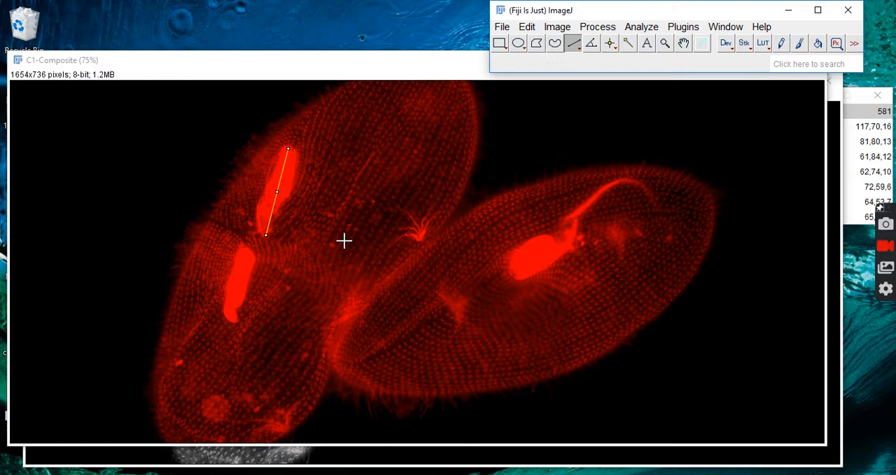
Step: Calibrate the C1-Composite image from the drawn line with a known distance of 10 and nm as the unit of length
left_click(653, 28)
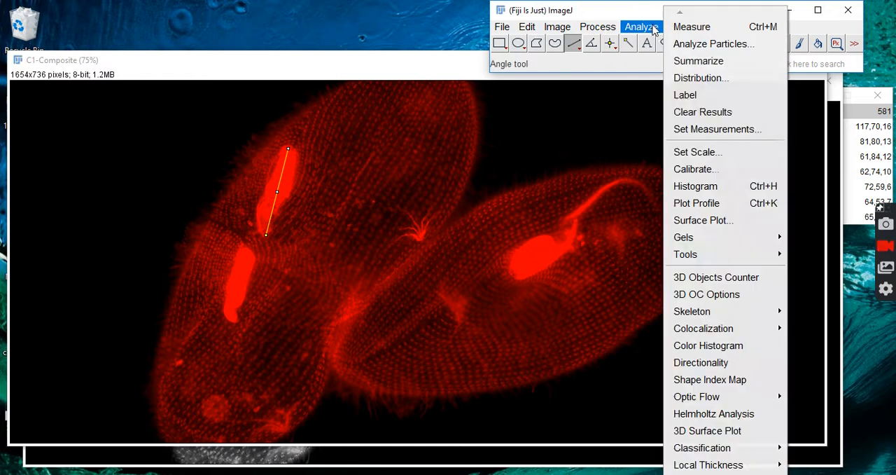
left_click(697, 151)
left_click(487, 125)
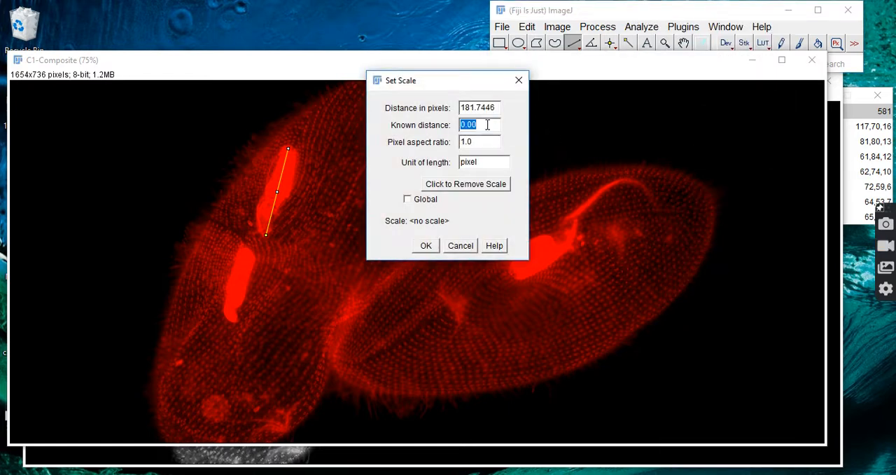
type("10")
left_click_drag(480, 162, 411, 162)
type("nm")
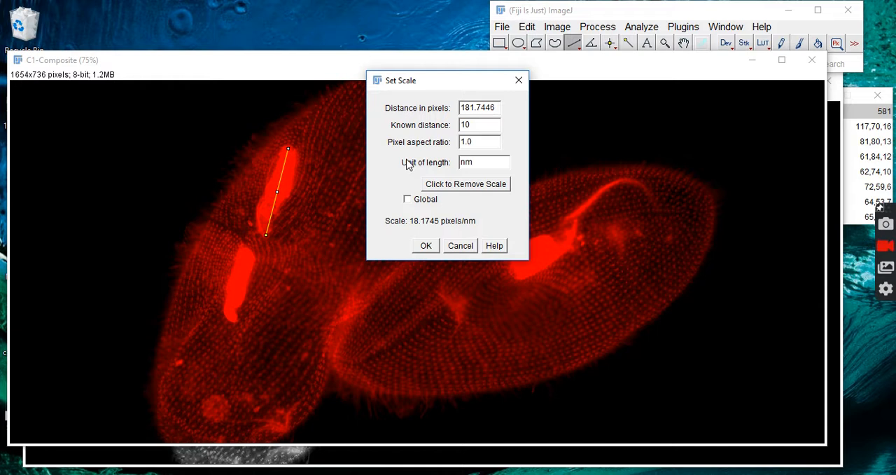
left_click(425, 245)
Step: Measure the same line again with the calibrated scale, check its length, and discard the results without saving
left_click(651, 31)
left_click(683, 27)
left_click_drag(692, 212, 742, 209)
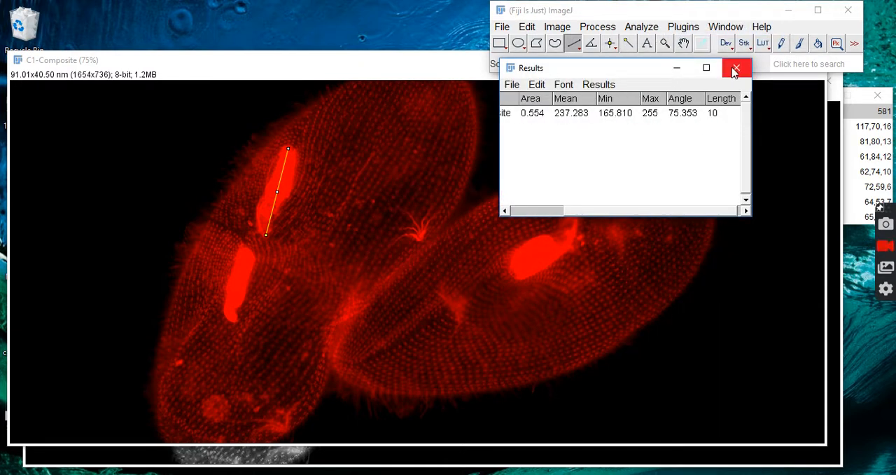
left_click(734, 68)
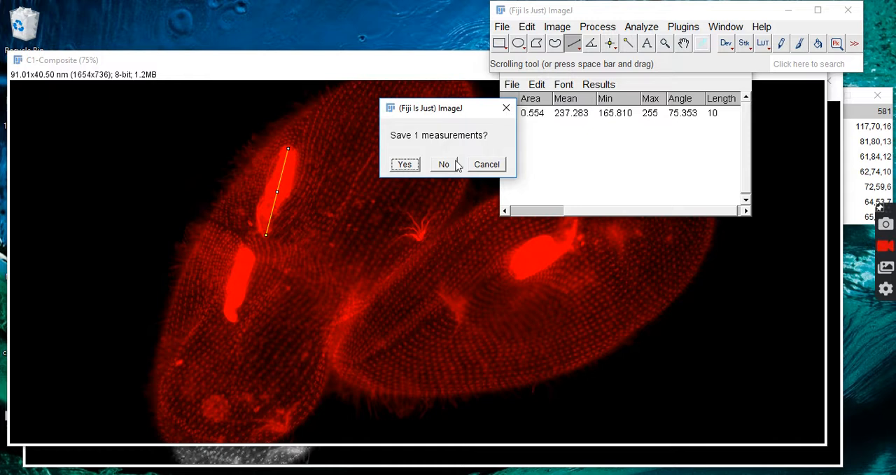
left_click(457, 164)
Step: Bring the blue C3-Composite image to the front and briefly preview an Unsharp Mask with a 100-pixel radius and 0.60 mask weight
left_click(536, 457)
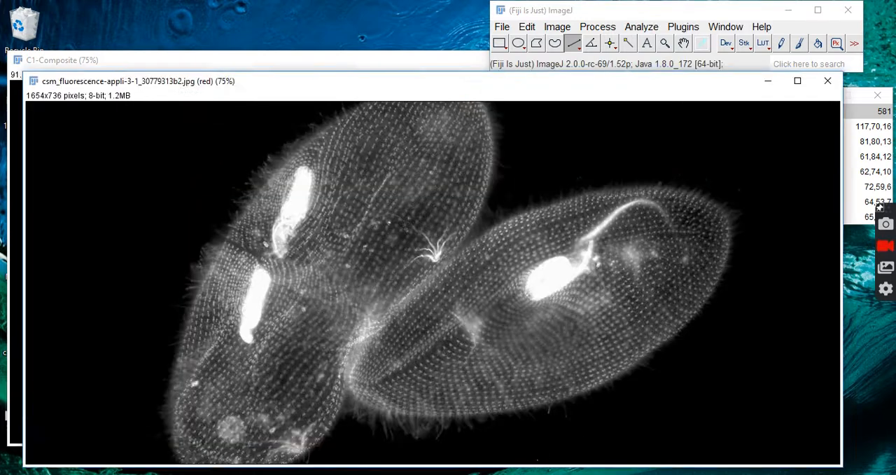
left_click(867, 440)
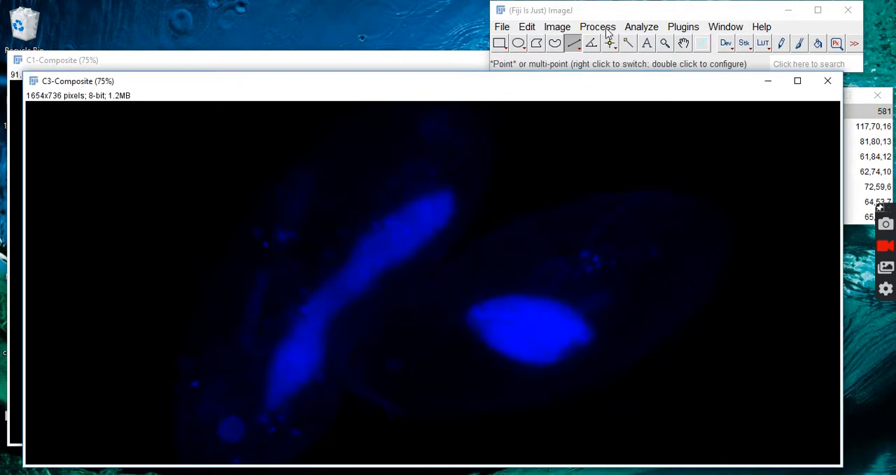
left_click(604, 28)
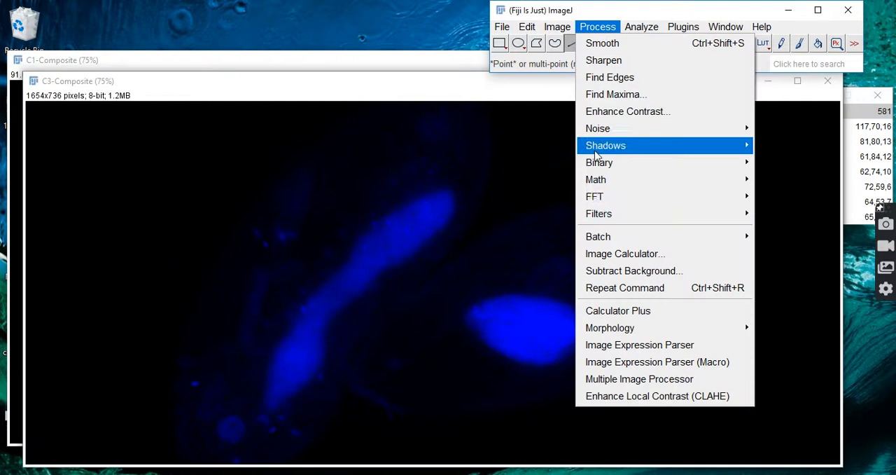
mouse_move(605, 218)
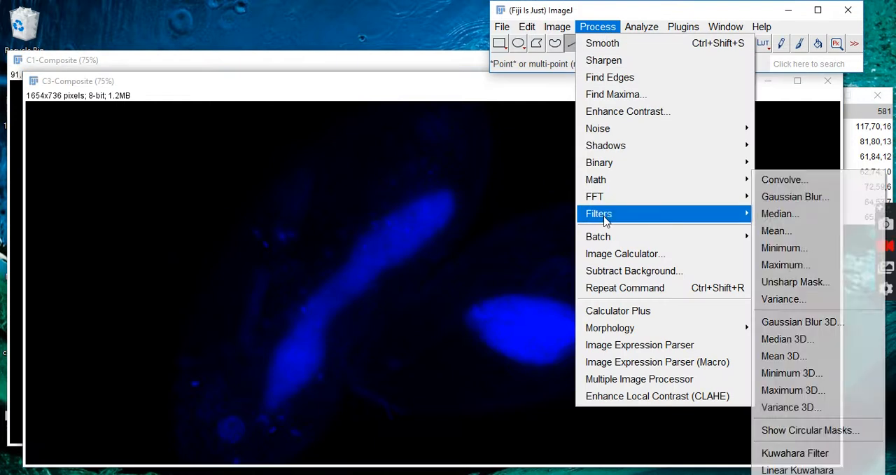
left_click(781, 283)
left_click_drag(458, 104, 151, 109)
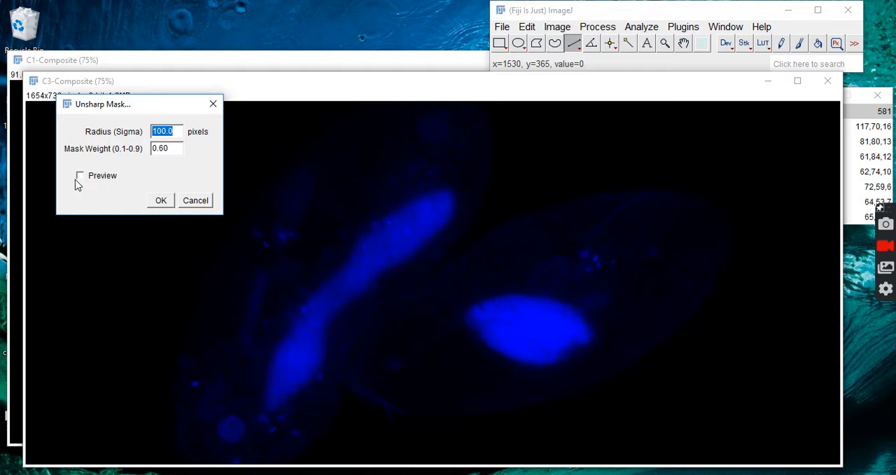
left_click(80, 178)
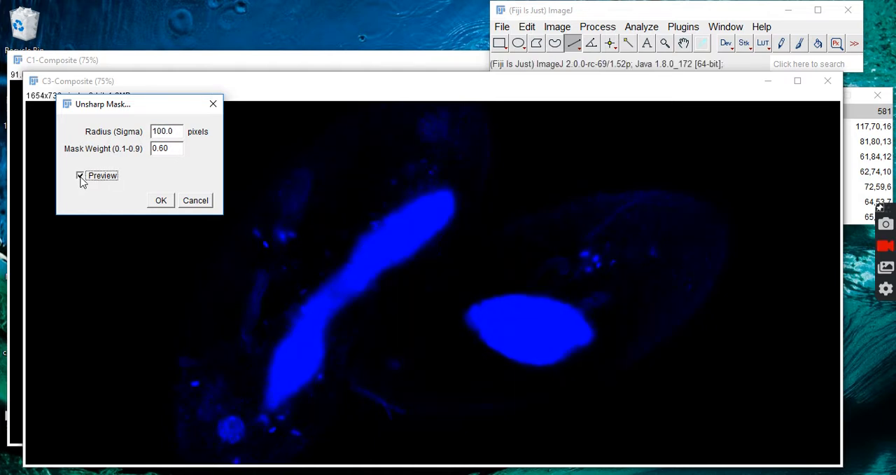
left_click(81, 176)
Step: Set the Unsharp Mask radius to 25 pixels, preview the result, and apply the filter to C3-Composite
left_click(176, 131)
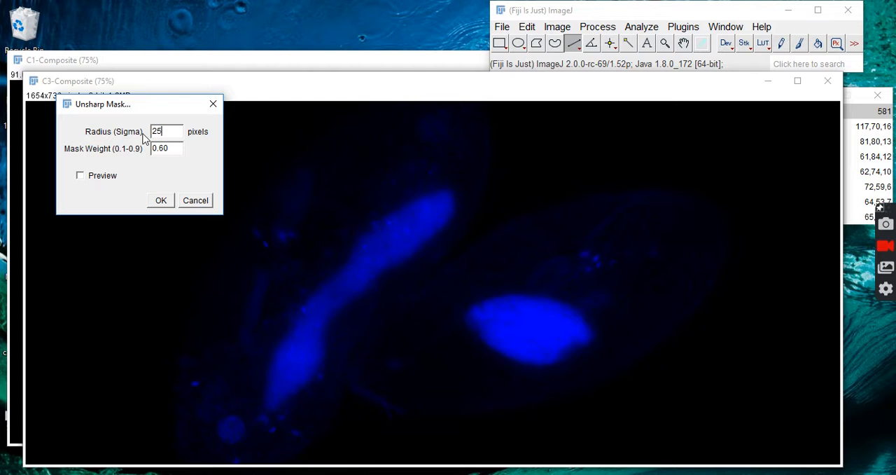
left_click(80, 176)
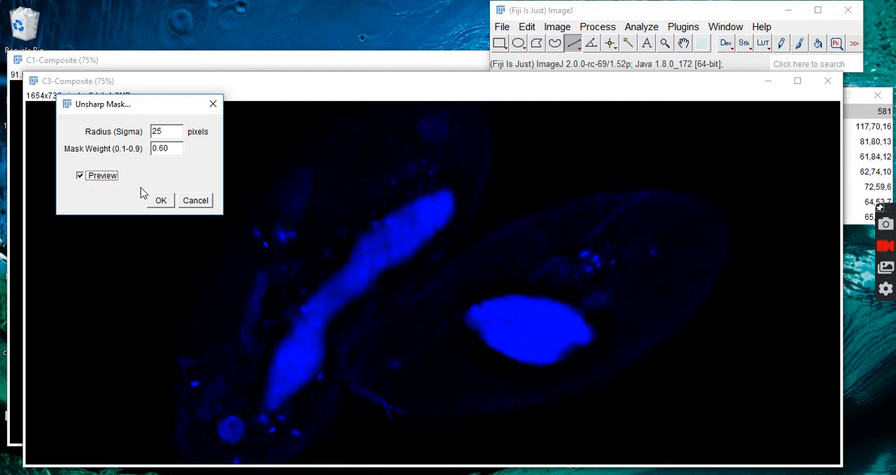
left_click(161, 200)
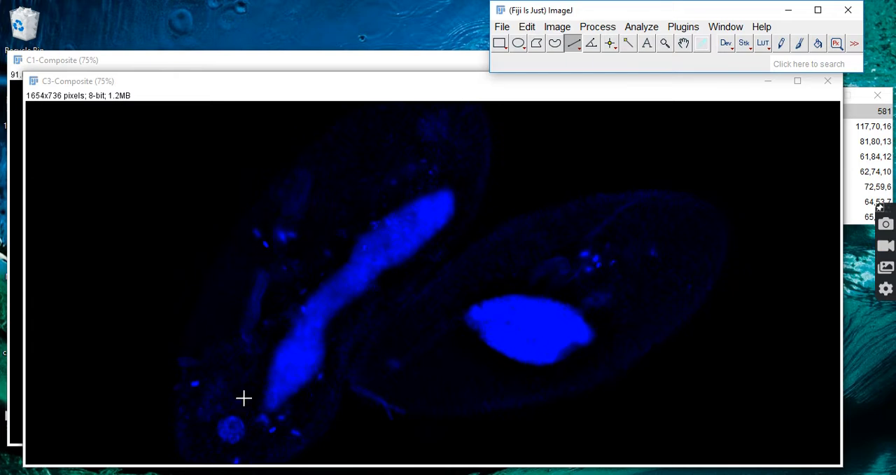
Step: Merge C1-Composite, C2-Composite and C3-Composite as red, green and blue into a new composite, keeping the source images
left_click(560, 28)
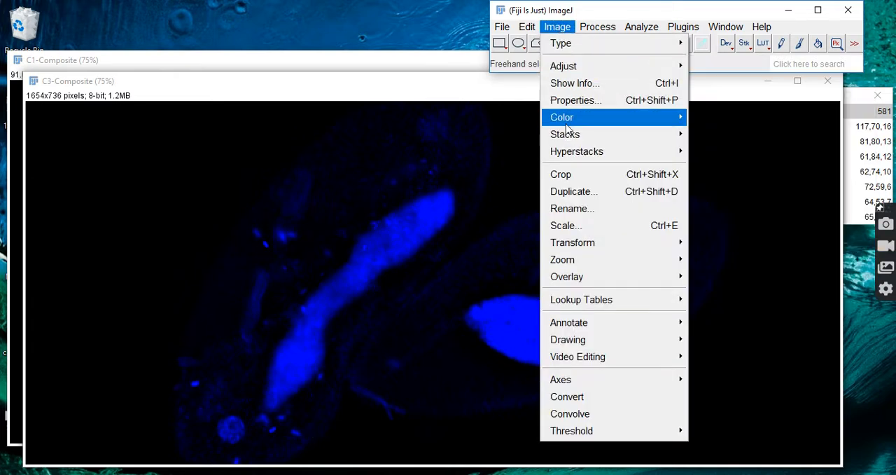
mouse_move(567, 123)
left_click(480, 136)
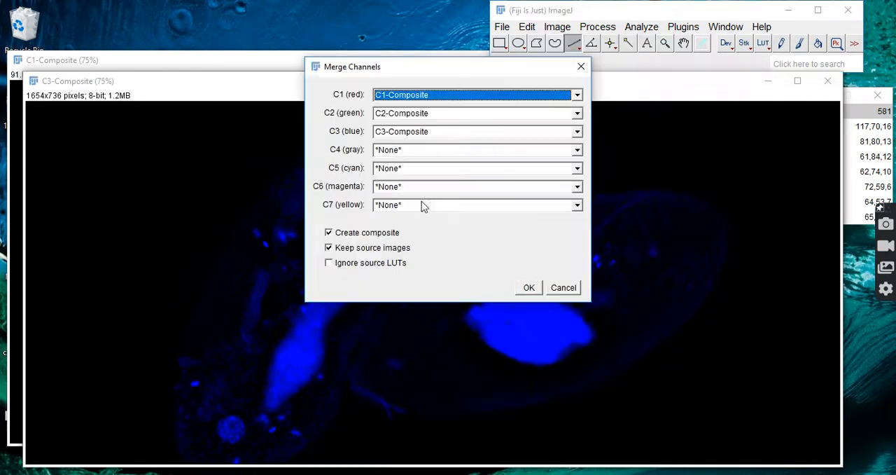
left_click(534, 290)
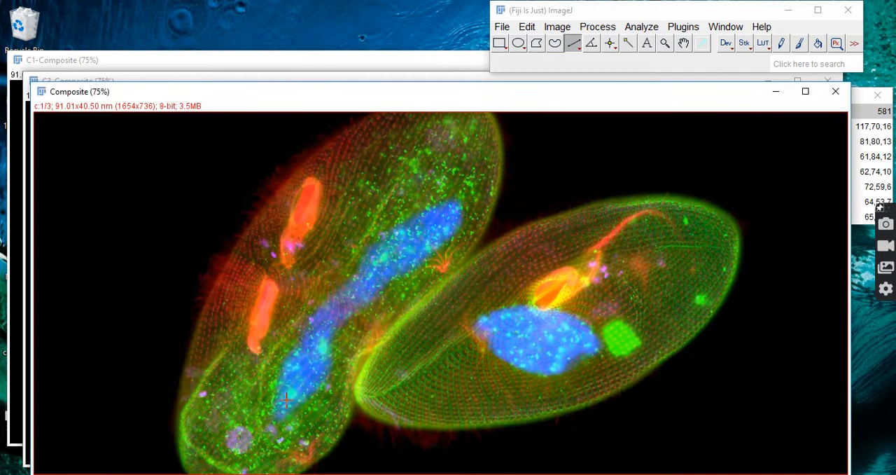